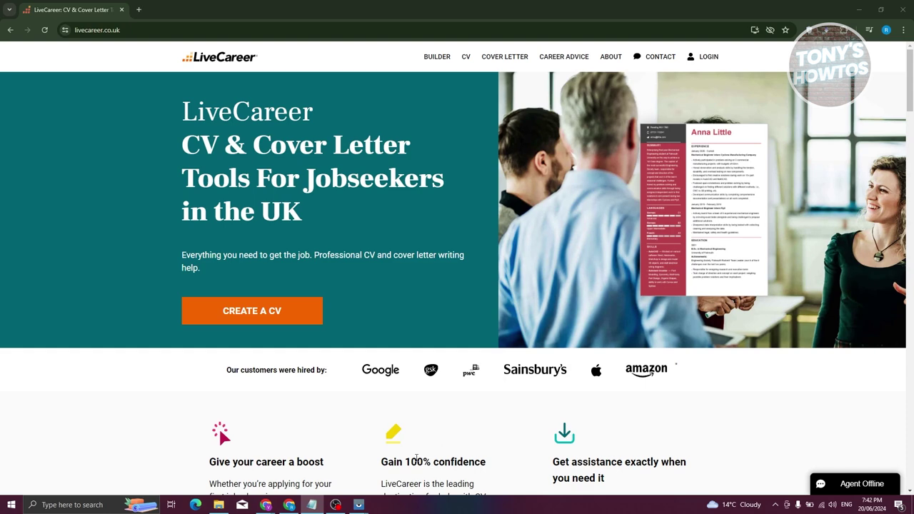
Start a new CV from the homepage and launch the CV builder's guided setup.
click(246, 310)
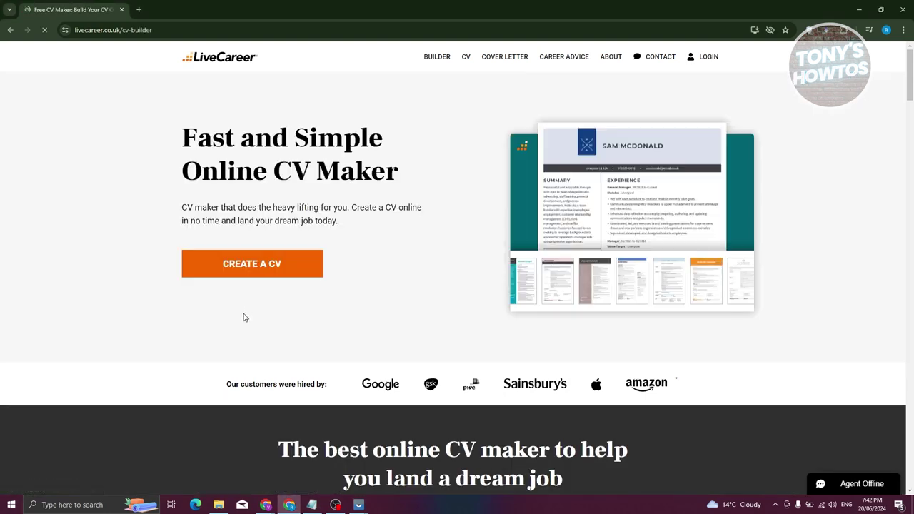
click(271, 276)
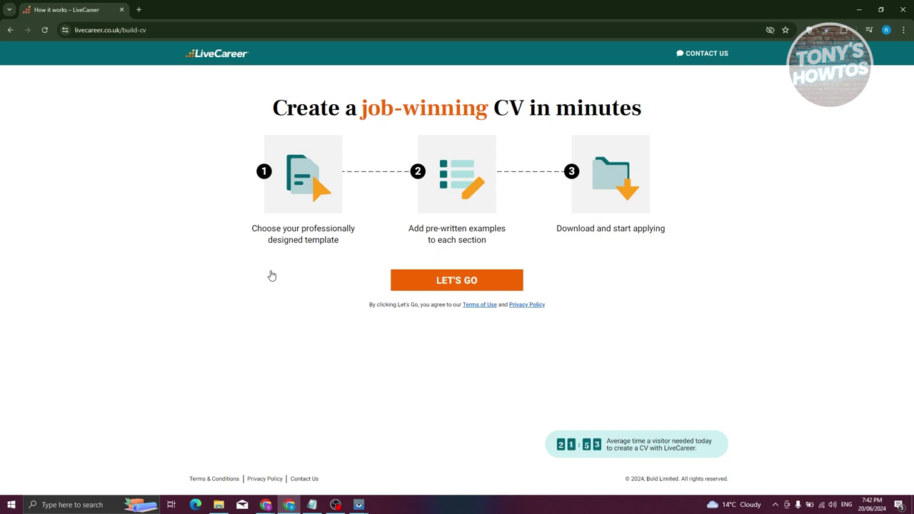
click(433, 283)
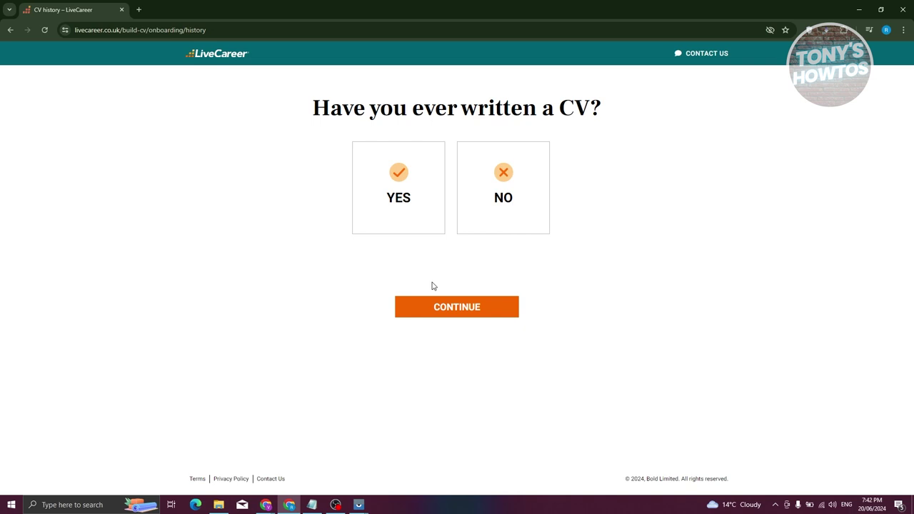
Answer the setup questions: written a CV before Yes, feeling Okay, industry Technology.
click(404, 191)
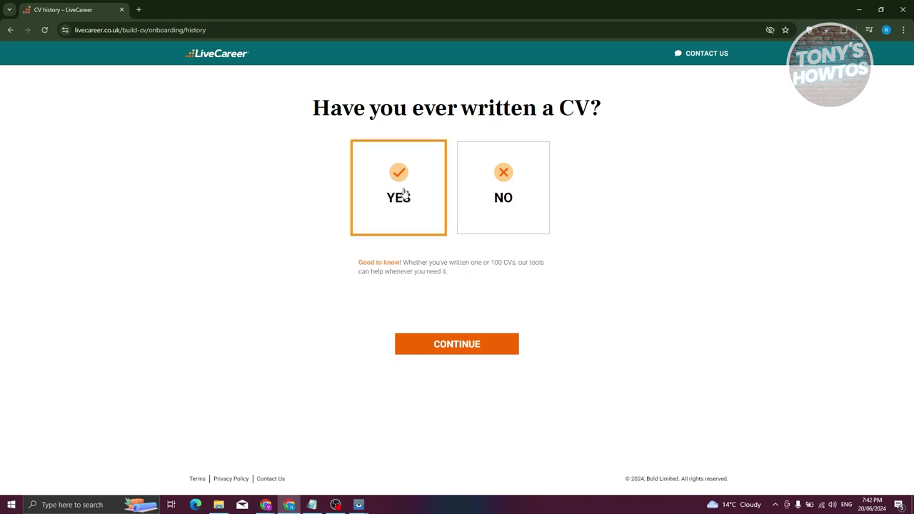
click(457, 350)
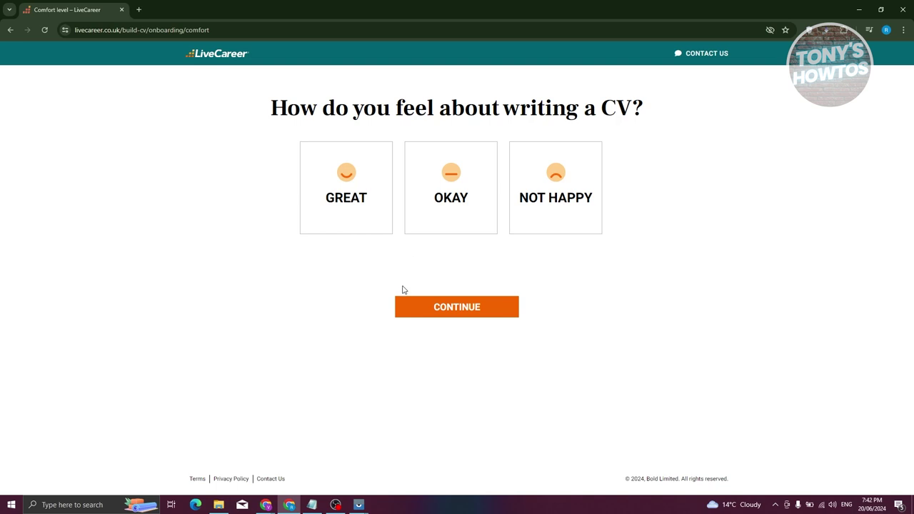
click(437, 208)
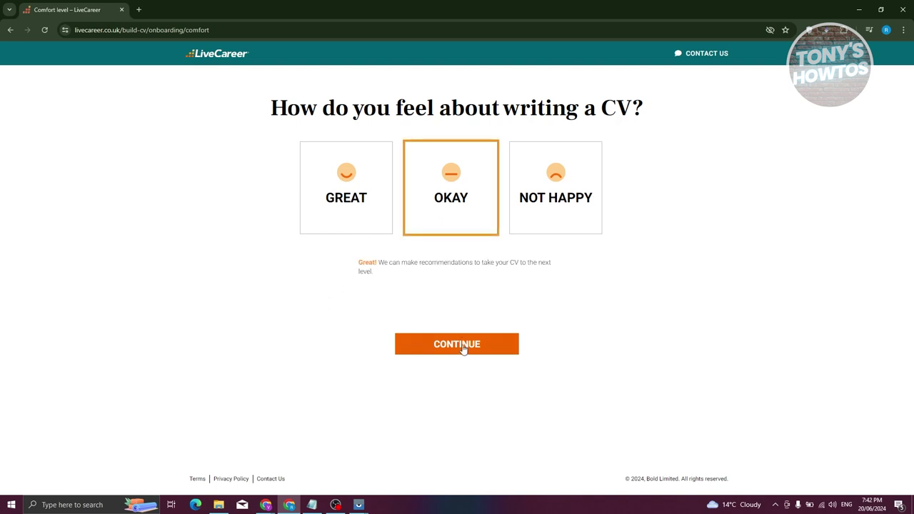
click(461, 350)
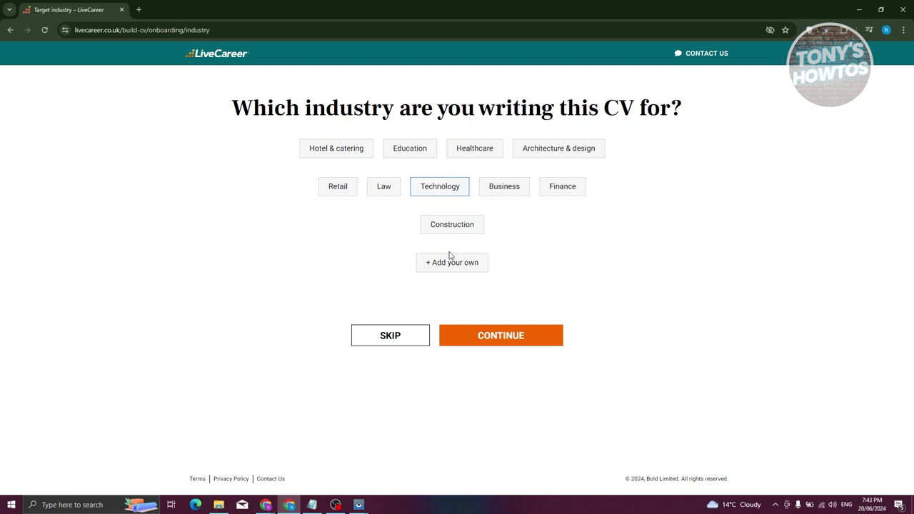
click(438, 192)
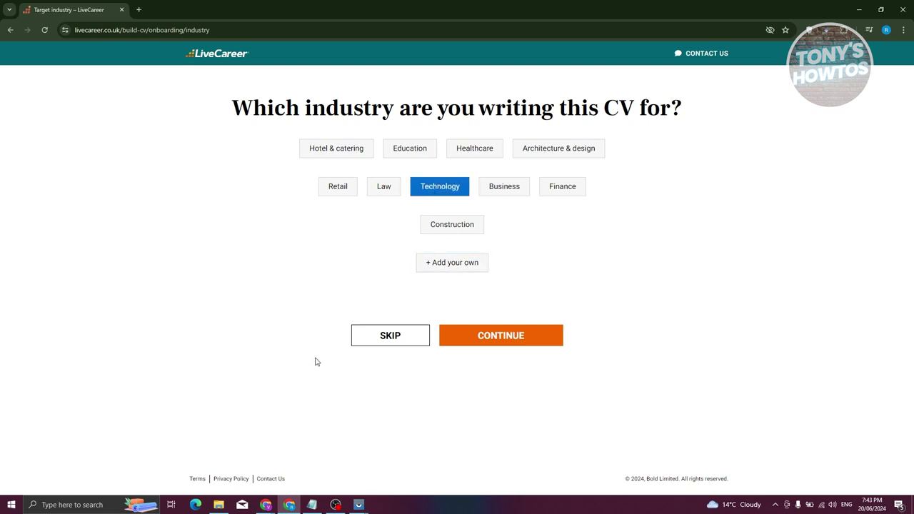
click(510, 337)
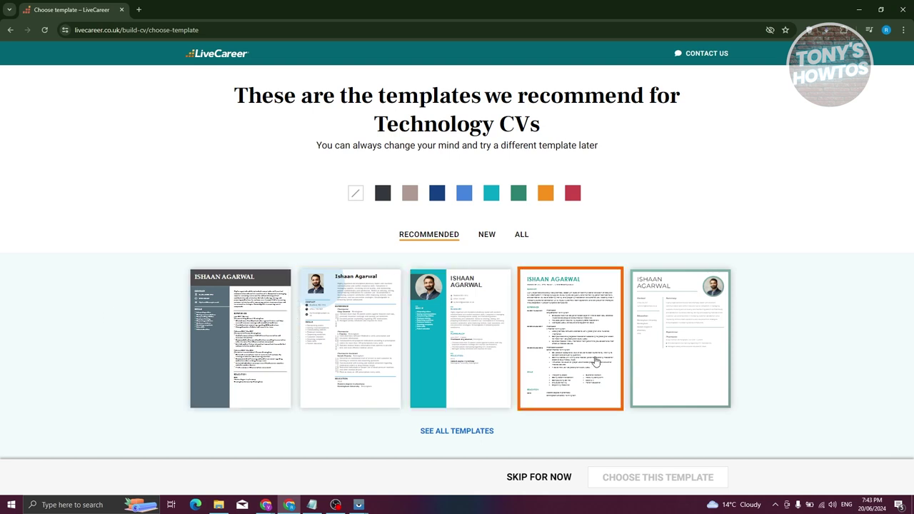
Pick the dark grey sidebar template from all templates and build the CV from scratch.
click(468, 433)
scroll(418, 363, down, 10)
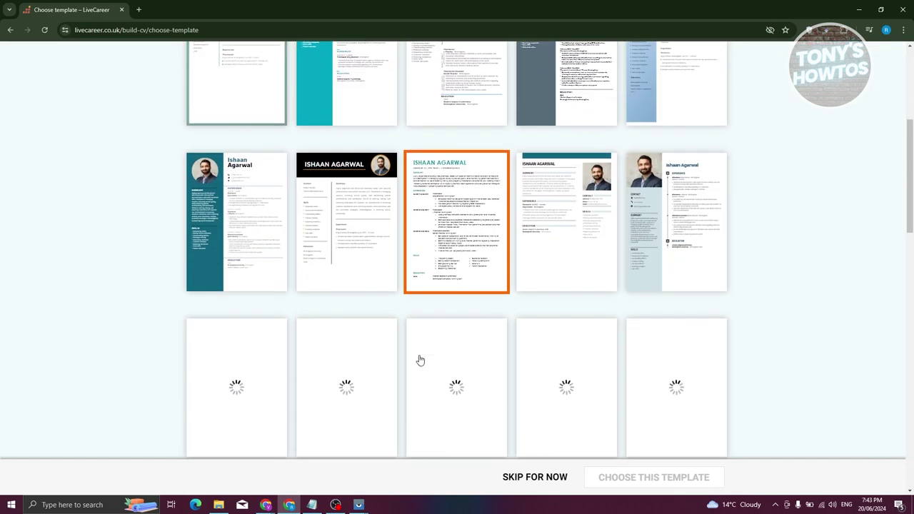
scroll(376, 342, down, 10)
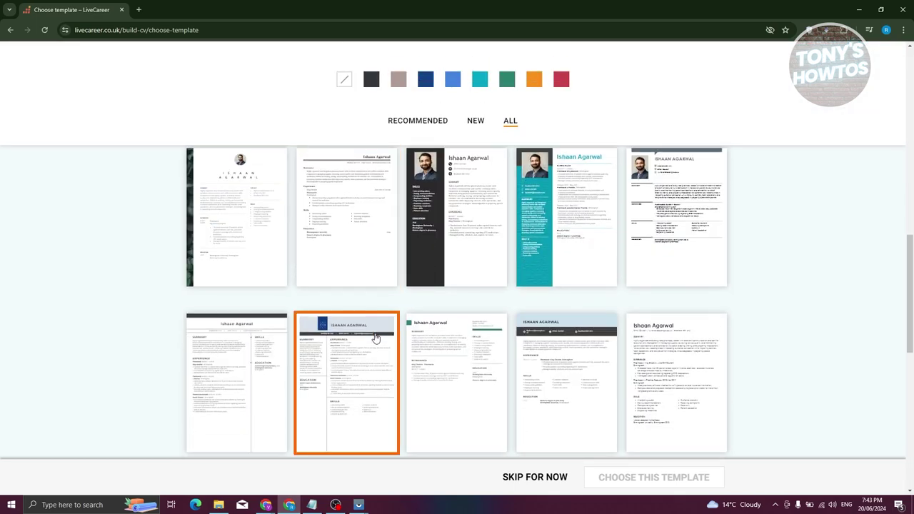
scroll(377, 336, up, 5)
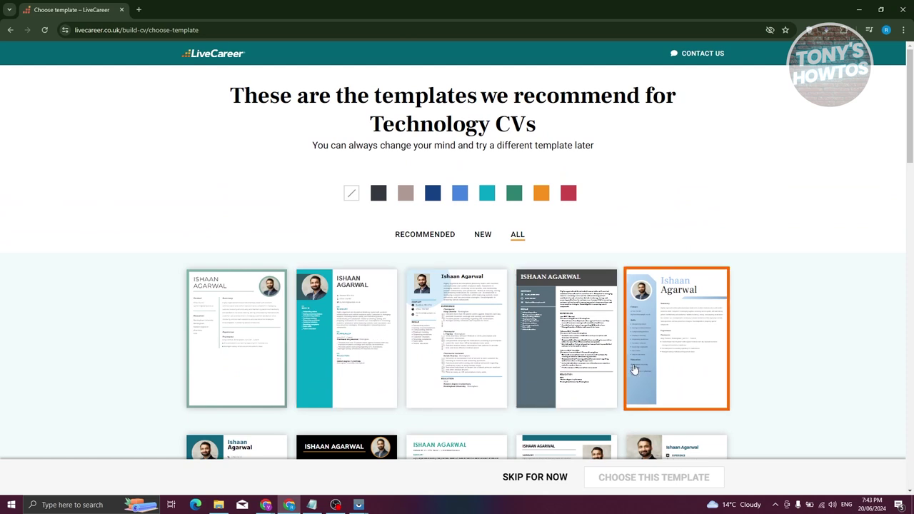
click(573, 319)
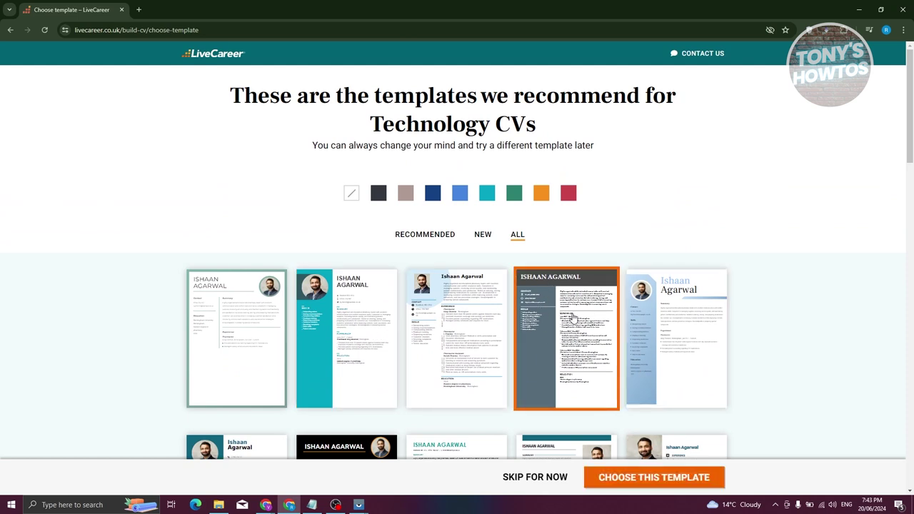
click(634, 482)
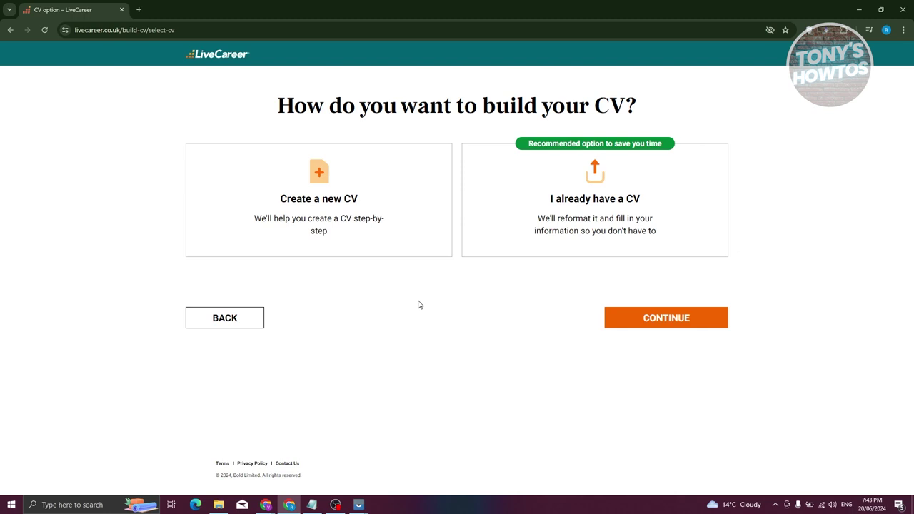
click(347, 218)
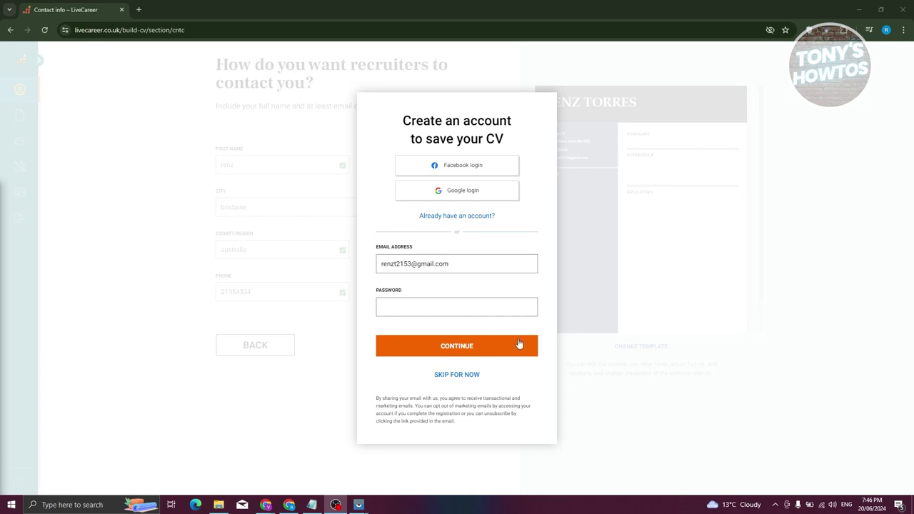
Create the account by signing in with a Google account.
click(474, 199)
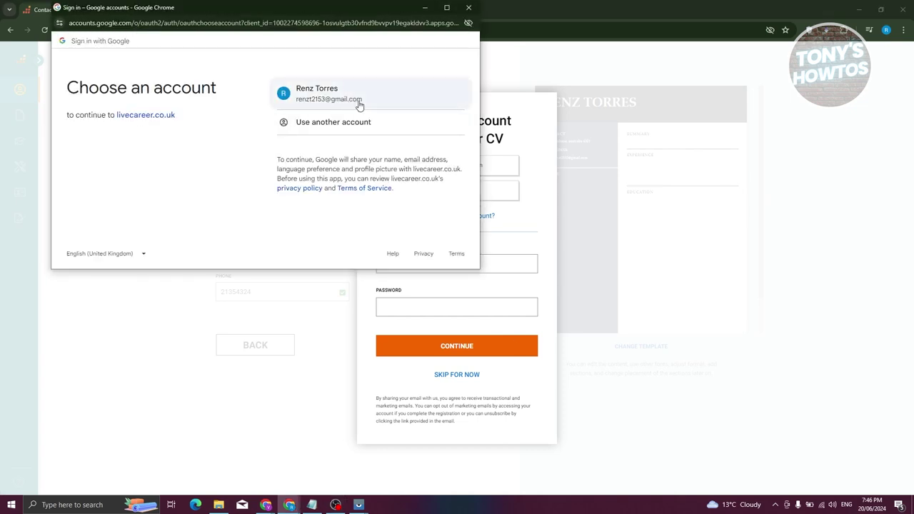
click(359, 105)
click(367, 169)
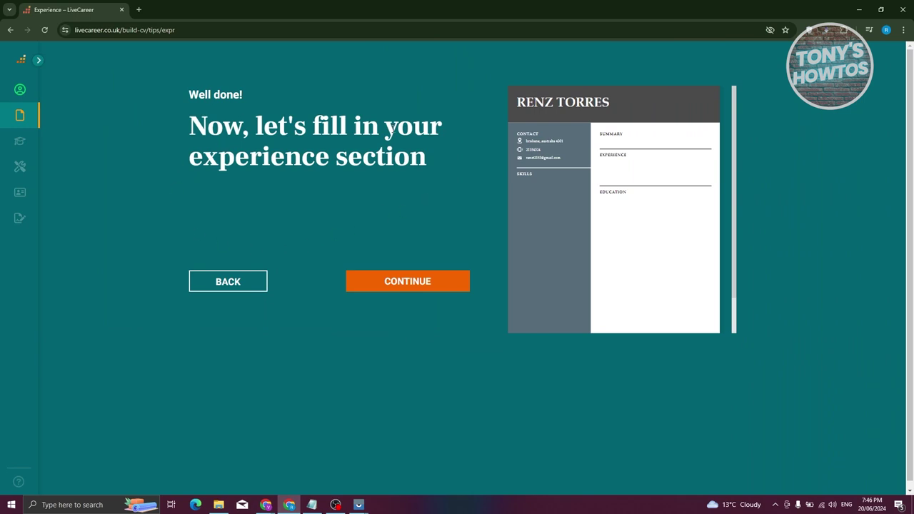
Save the IT company job, review the work history, and skip adding another position.
click(372, 282)
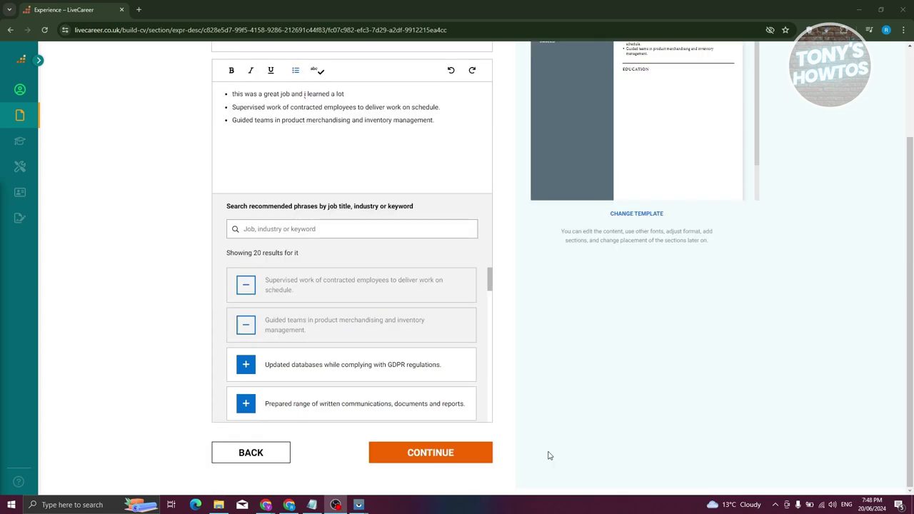
click(469, 455)
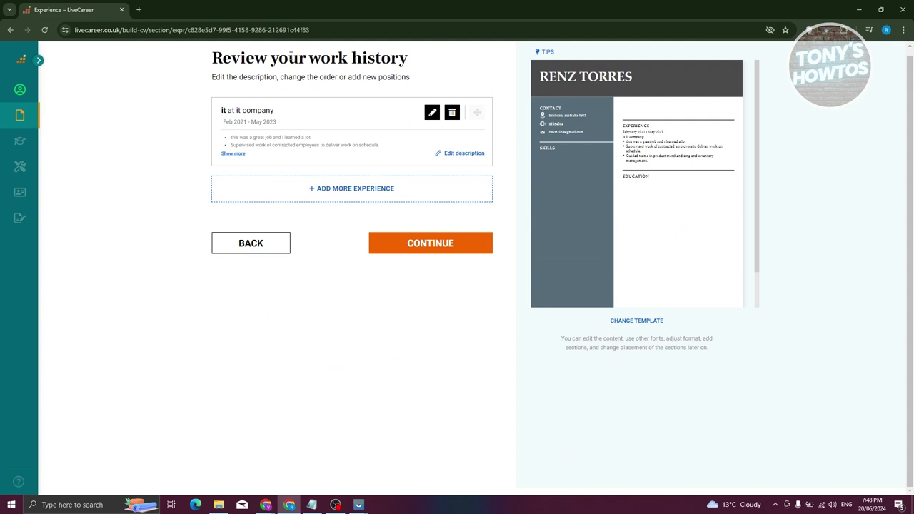
drag(212, 57, 449, 67)
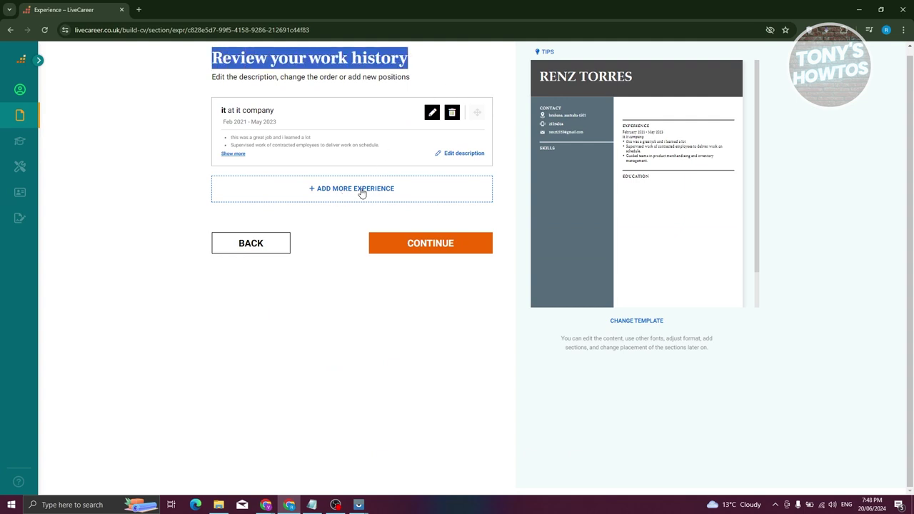
click(444, 244)
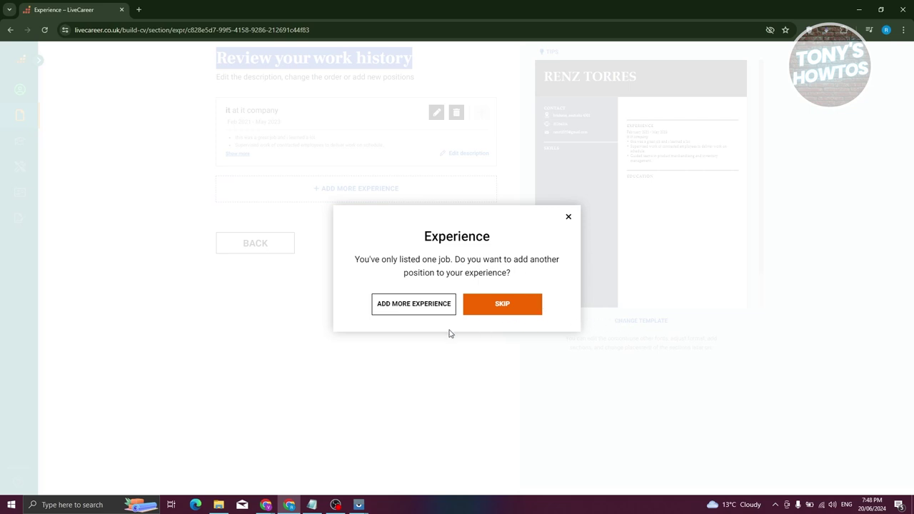
click(501, 305)
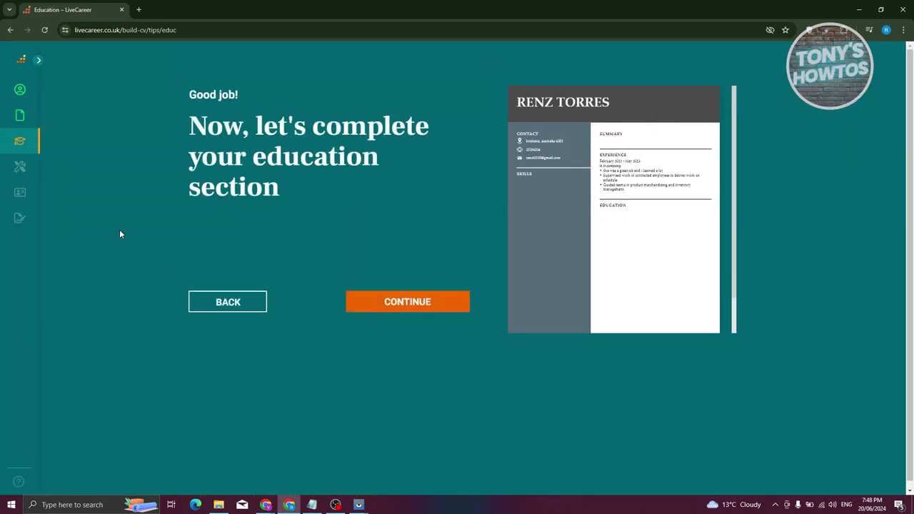
Enter the Bachelor of Science, university, brisbane, 2019 education entry and continue.
click(431, 308)
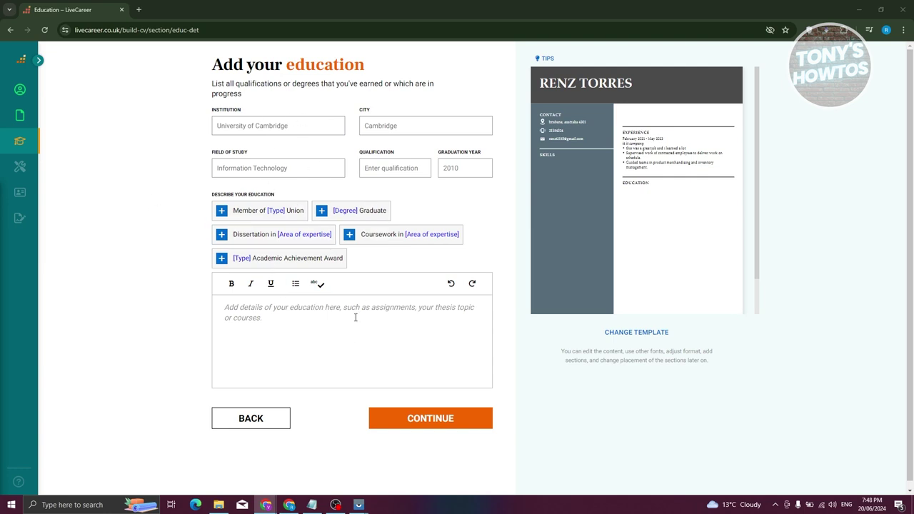
click(266, 317)
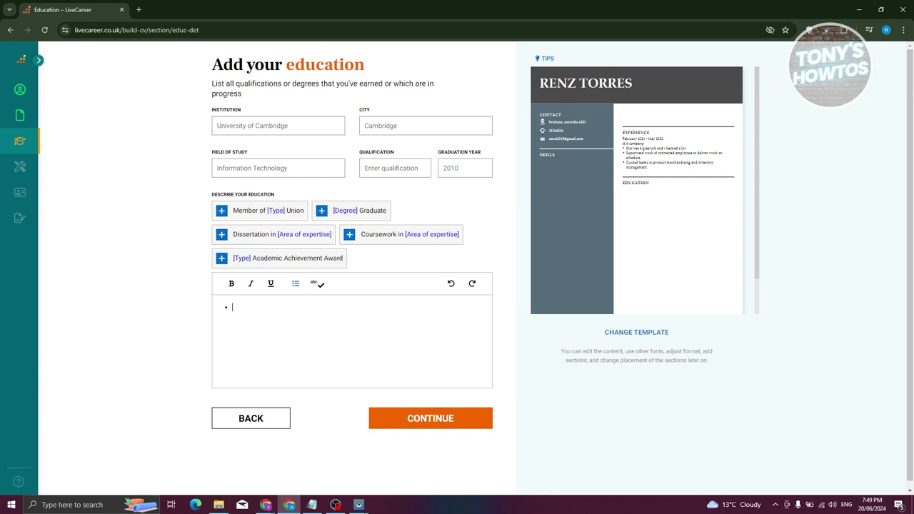
key(alt+Tab)
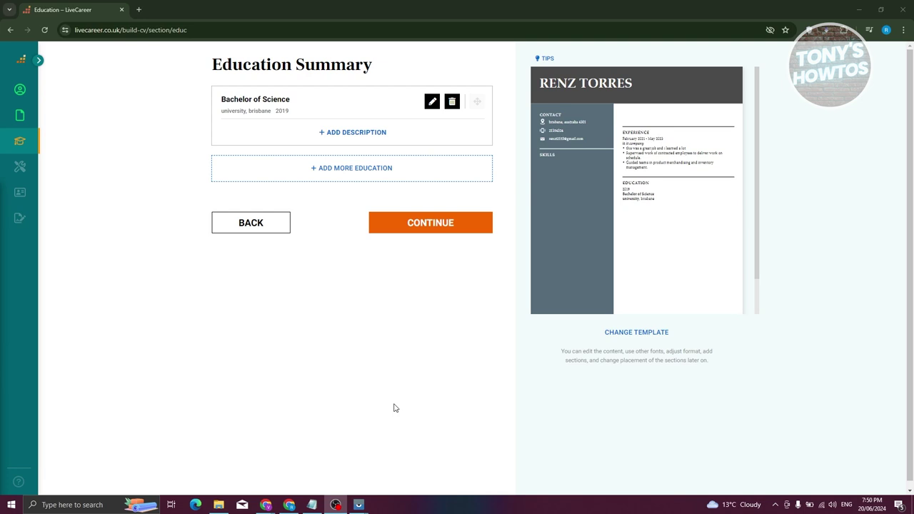
click(420, 241)
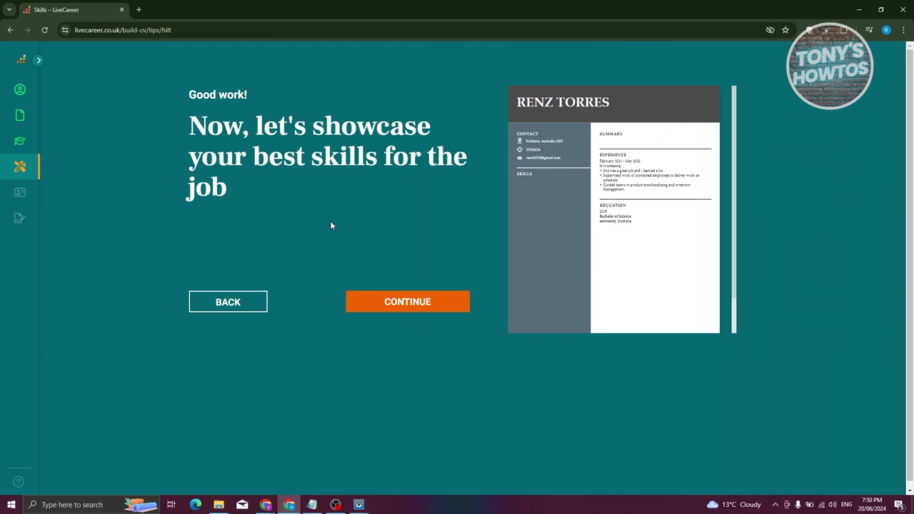
Open the skills form and dismiss the suggested skills without adding any.
click(416, 303)
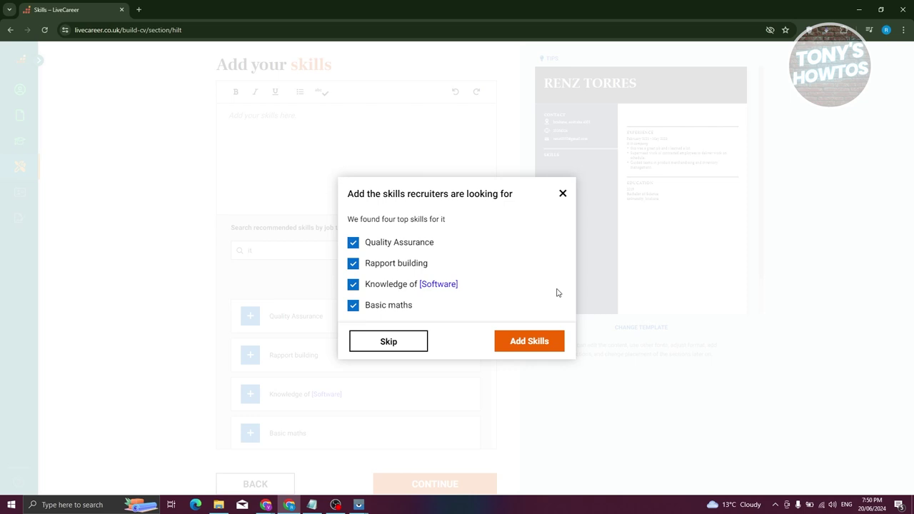
click(414, 349)
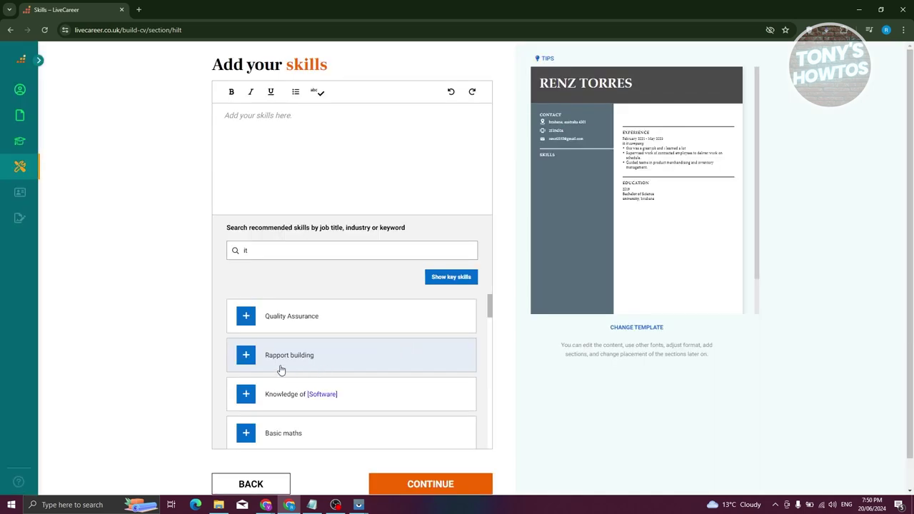
scroll(280, 369, down, 1)
scroll(276, 369, up, 1)
Add Quality Assurance, Basic maths, Administrative support and Project planning and coordination skills.
click(246, 316)
scroll(299, 350, down, 1)
click(246, 338)
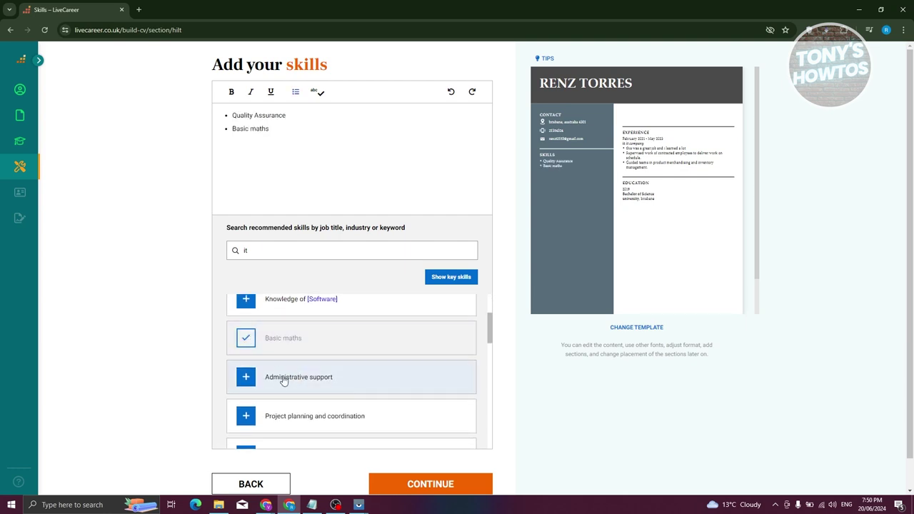
click(247, 379)
scroll(363, 380, down, 2)
scroll(243, 342, up, 1)
click(245, 320)
scroll(133, 351, down, 1)
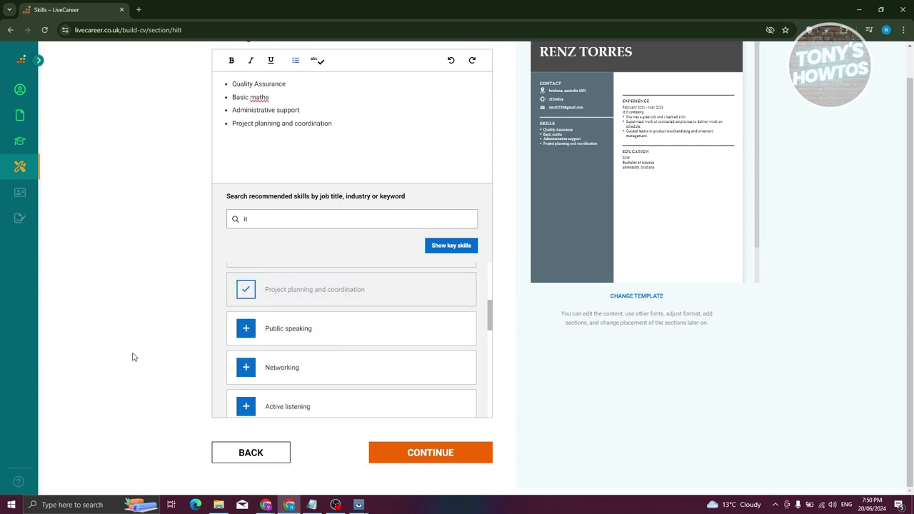
click(423, 453)
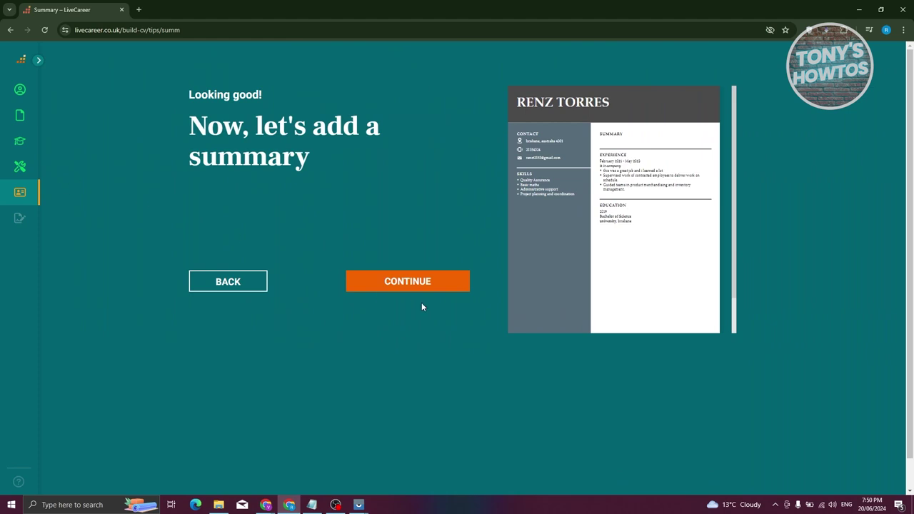
click(429, 284)
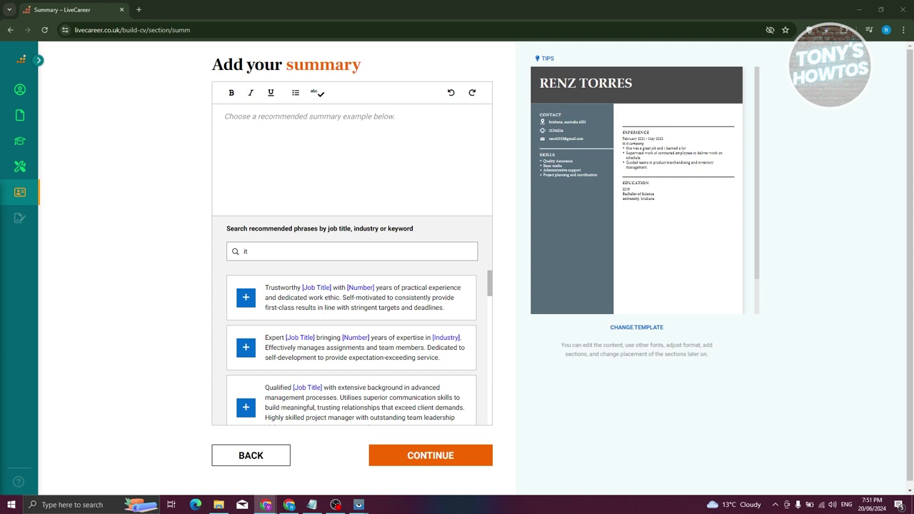
Skip the summary without writing any text.
click(427, 458)
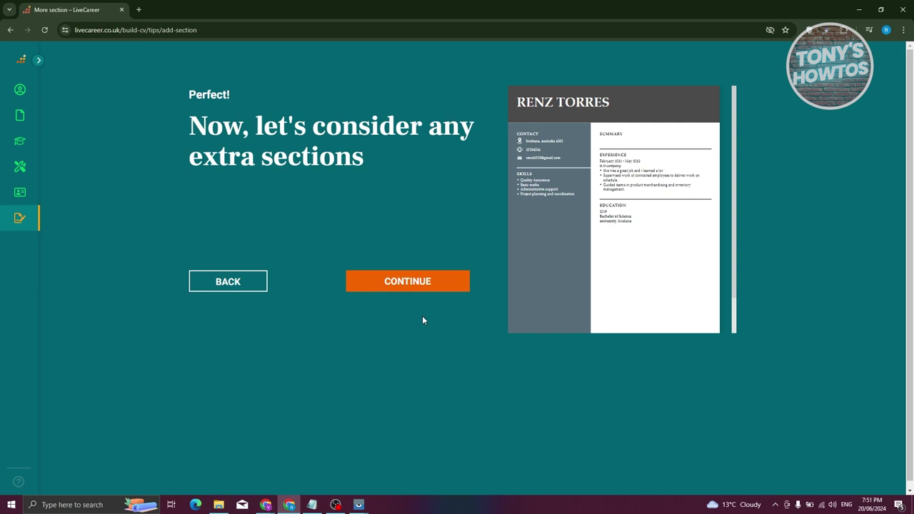
click(410, 285)
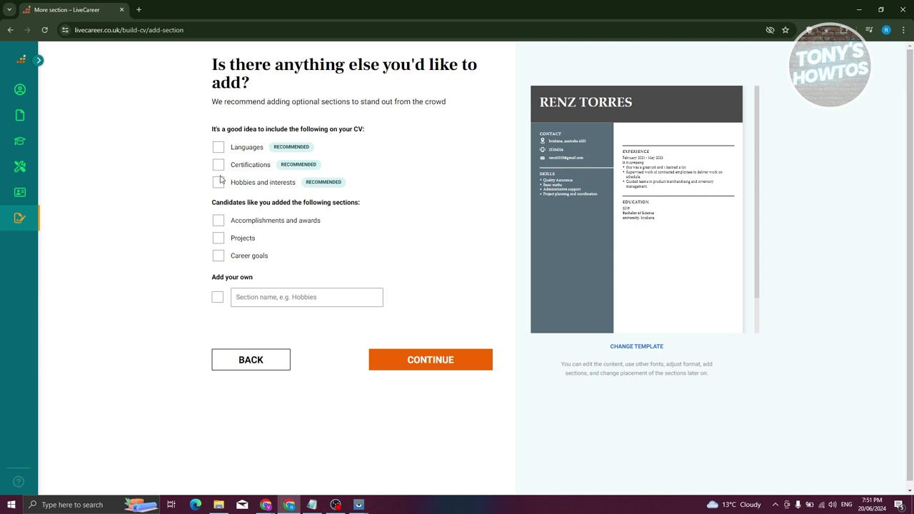
Tick then untick Languages, adding no extra sections, and continue to Finalise CV.
click(219, 151)
click(219, 151)
click(451, 360)
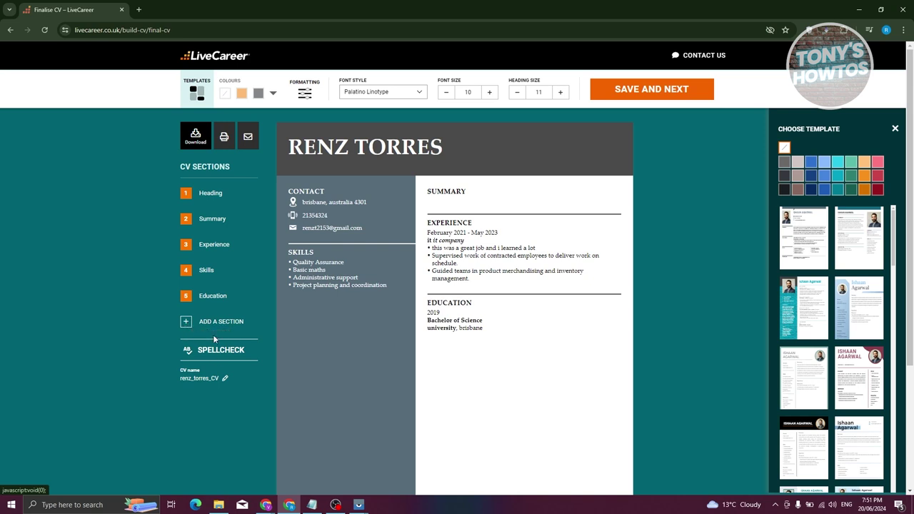
click(196, 138)
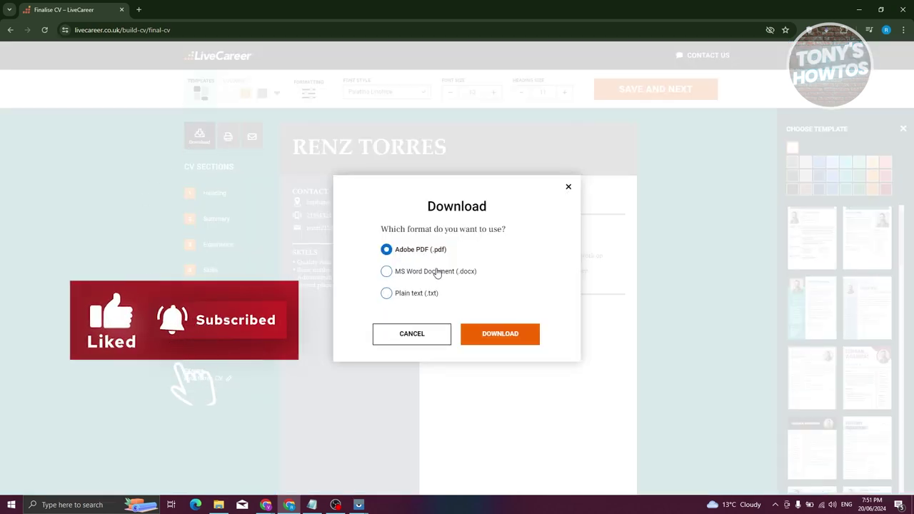
click(569, 189)
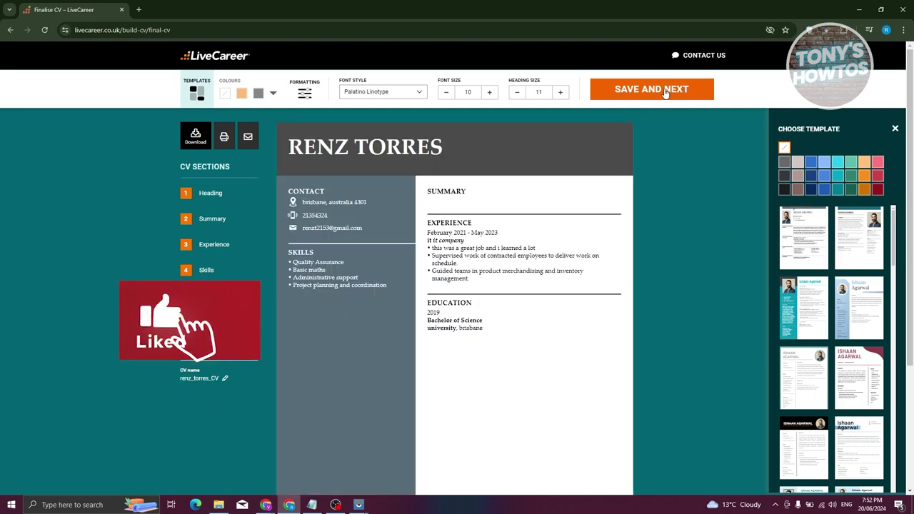
Save the CV and review the upgrade plans: $2.85 14-day or $7.95 monthly.
click(664, 91)
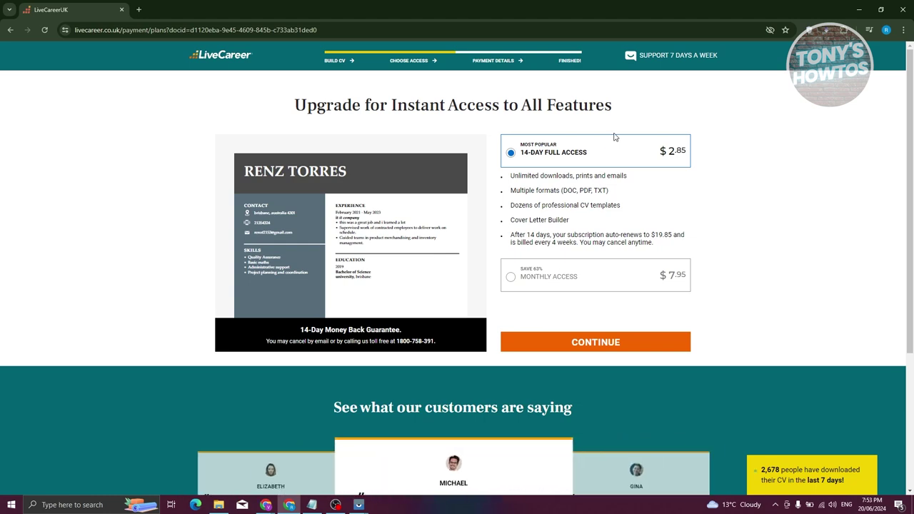
scroll(772, 194, down, 2)
scroll(775, 197, up, 2)
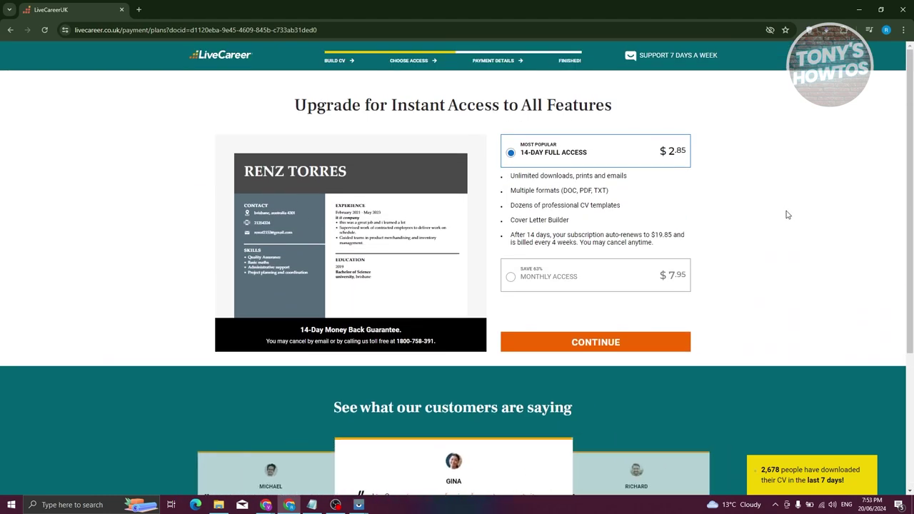